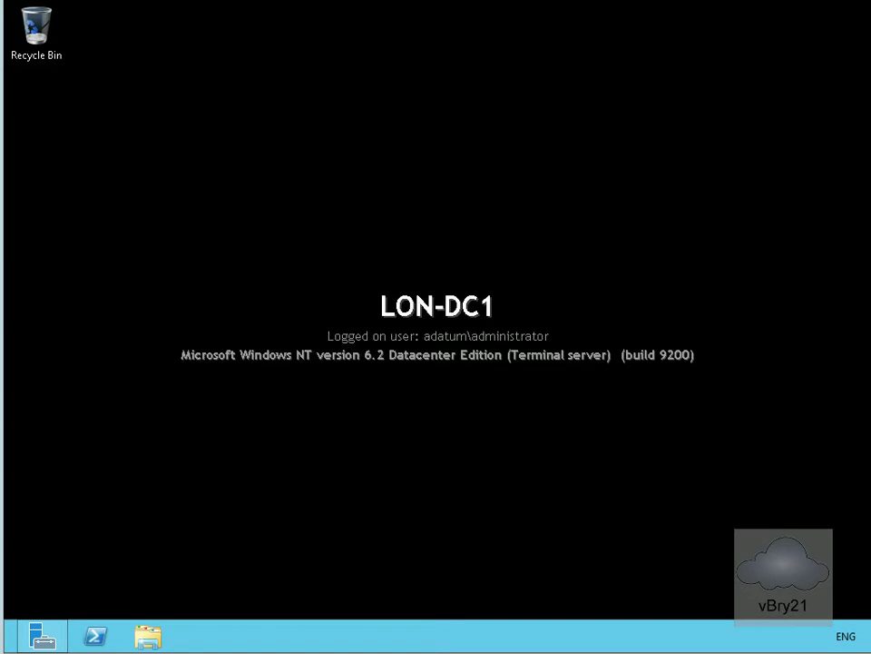
Launch Active Directory Users and Computers from the Server Manager Tools menu
{"action": "left_click", "coordinate": [58, 637]}
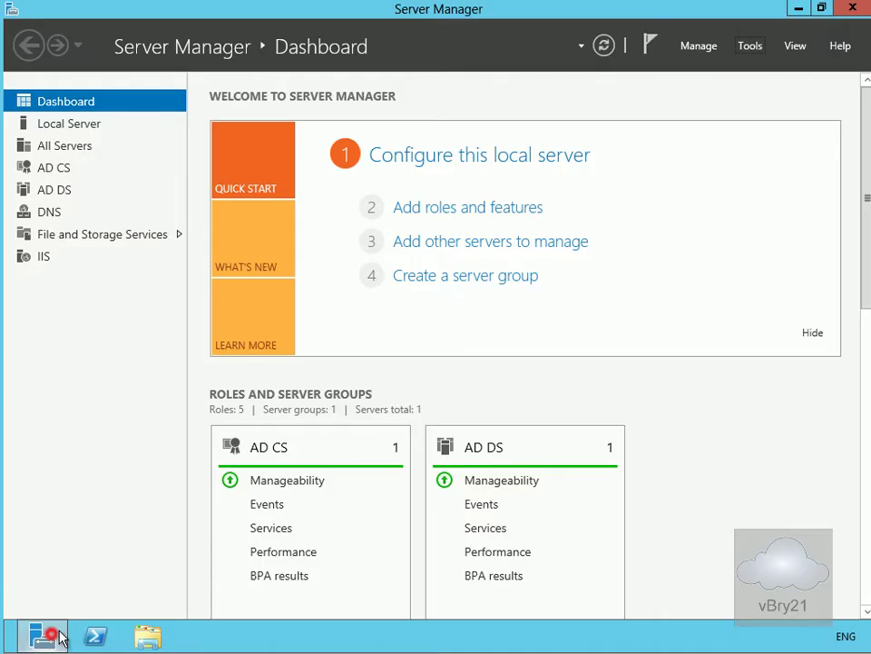
{"action": "left_click", "coordinate": [750, 45]}
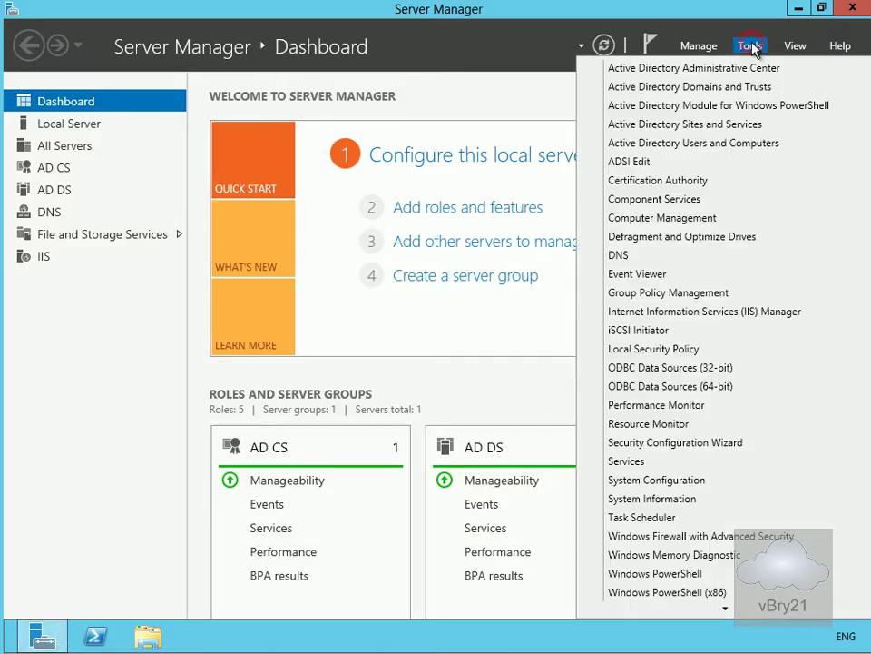
{"action": "left_click", "coordinate": [744, 143]}
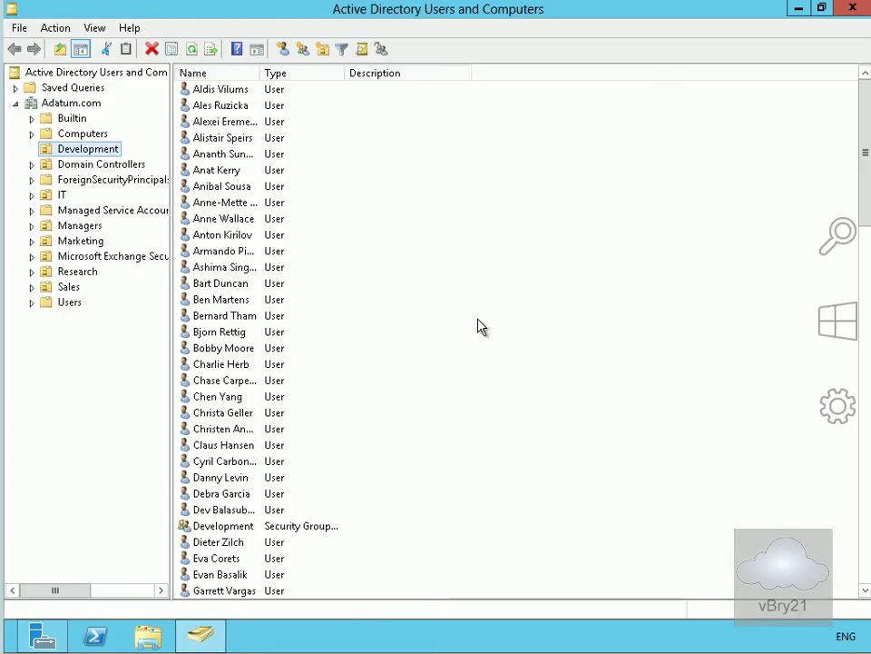
Enable View > Advanced Features and select the Computers container in the tree
{"action": "left_click", "coordinate": [98, 28]}
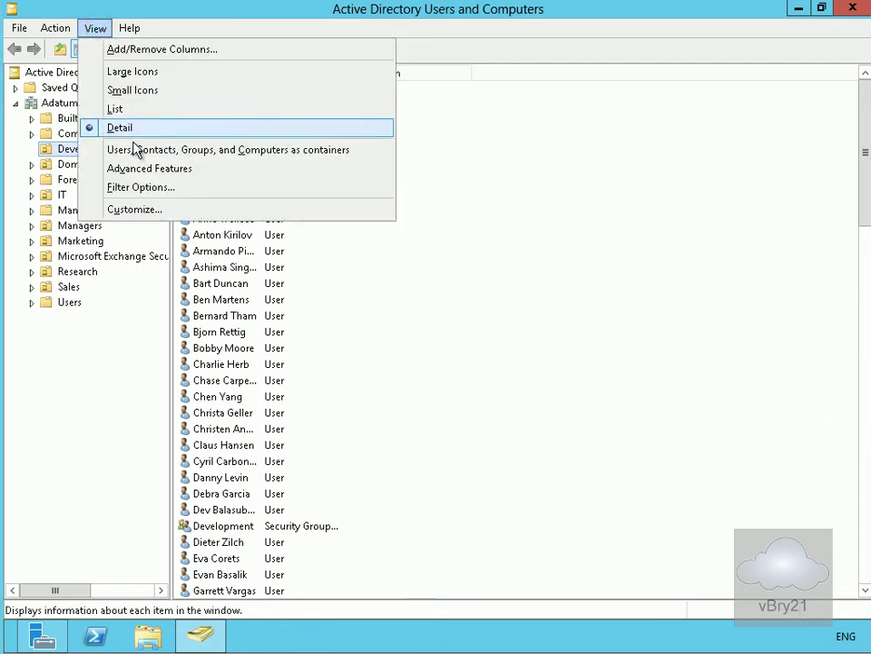
{"action": "left_click", "coordinate": [135, 169]}
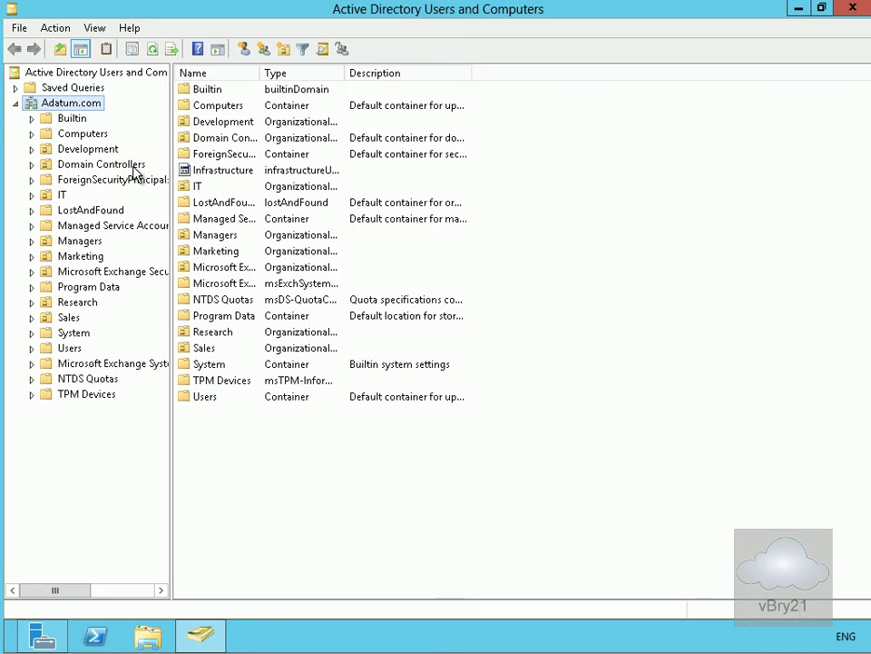
{"action": "left_click", "coordinate": [84, 135]}
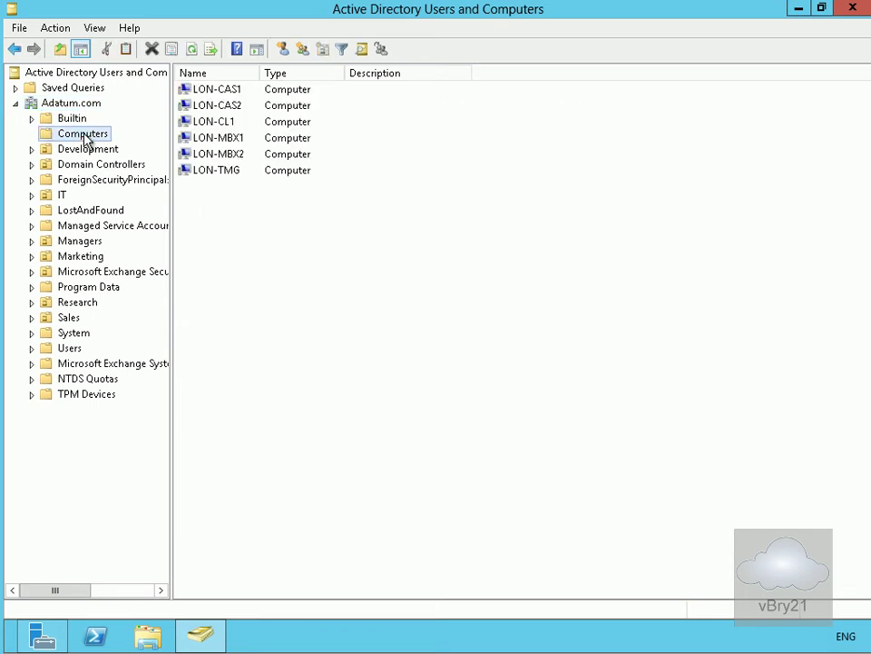
Add a computer account named DAG1 via New > Computer in the Computers container
{"action": "right_click", "coordinate": [85, 134]}
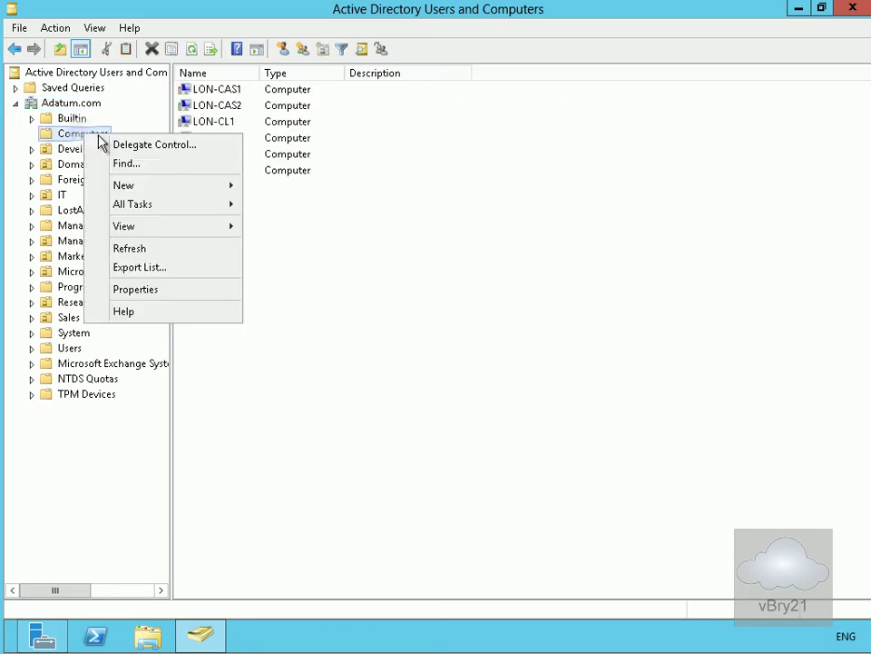
{"action": "left_click", "coordinate": [136, 186]}
{"action": "left_click", "coordinate": [325, 188]}
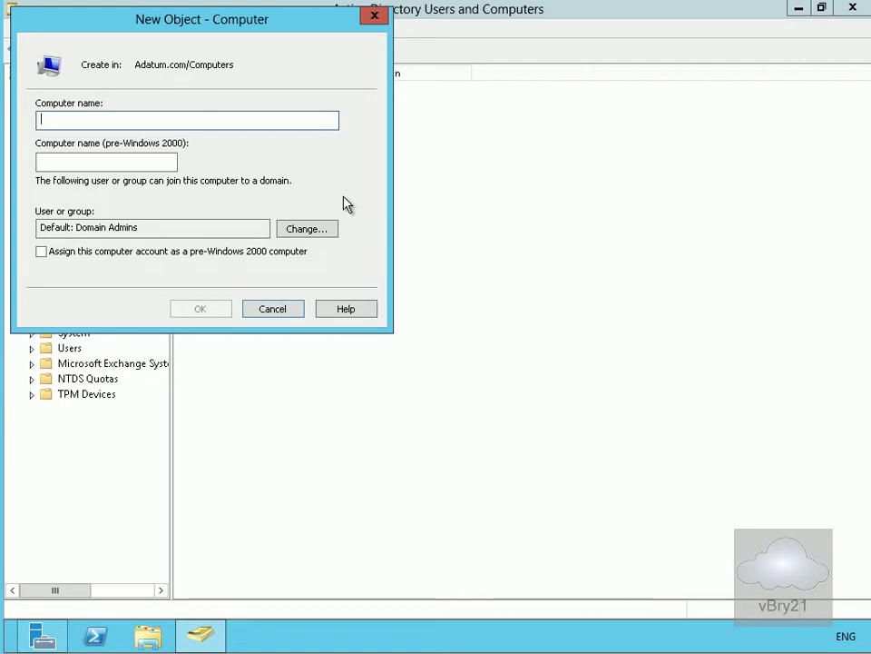
{"action": "type", "text": "DAG1"}
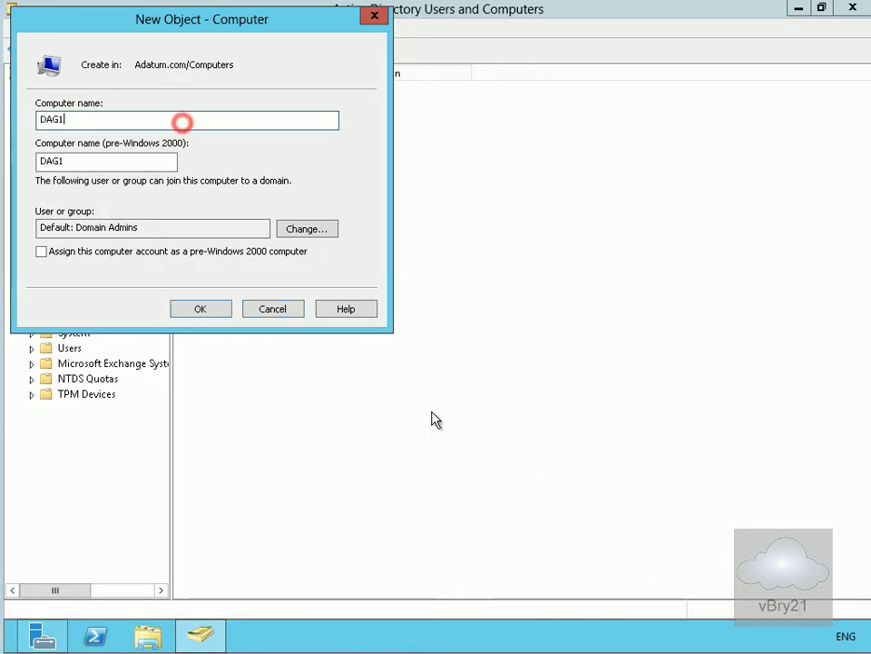
{"action": "left_click", "coordinate": [193, 308]}
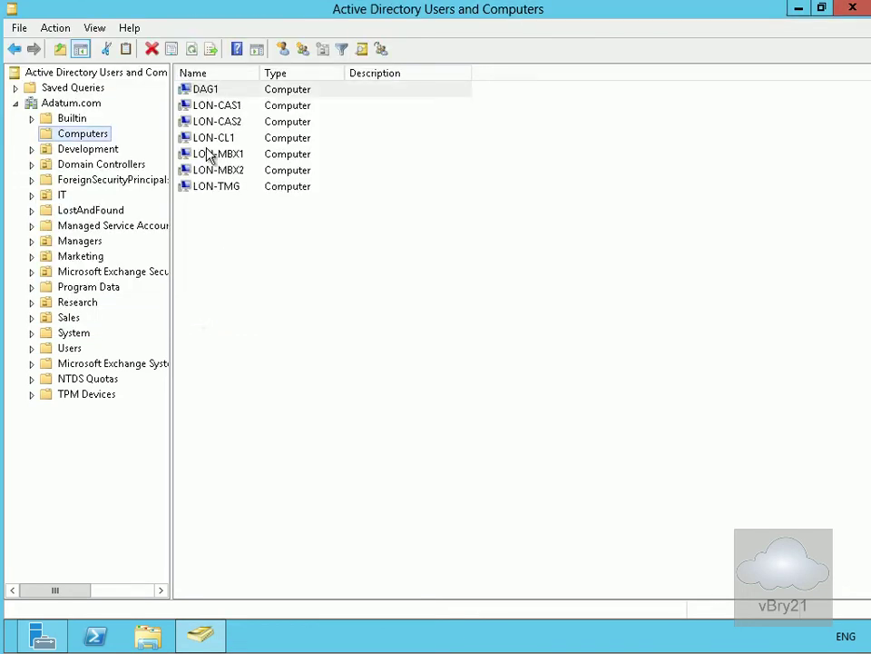
Add the Exchange Trusted Subsystem group to DAG1's Security tab permissions
{"action": "right_click", "coordinate": [206, 89]}
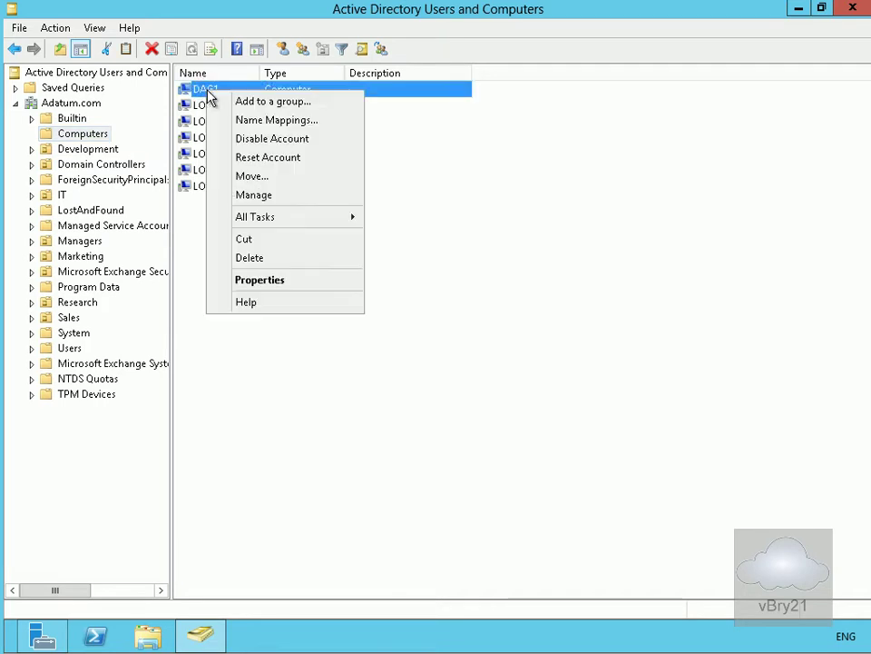
{"action": "left_click", "coordinate": [264, 281]}
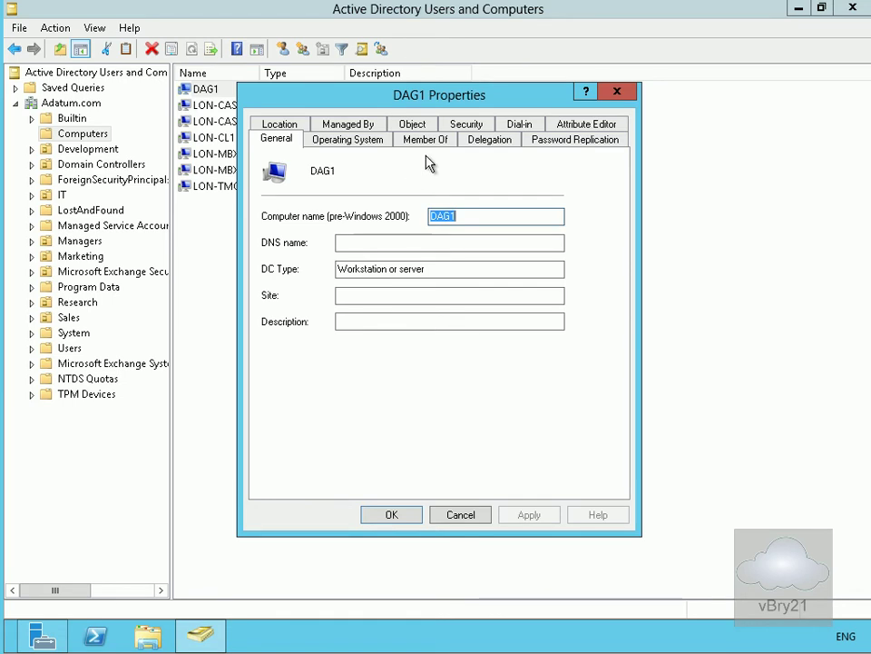
{"action": "left_click", "coordinate": [464, 124]}
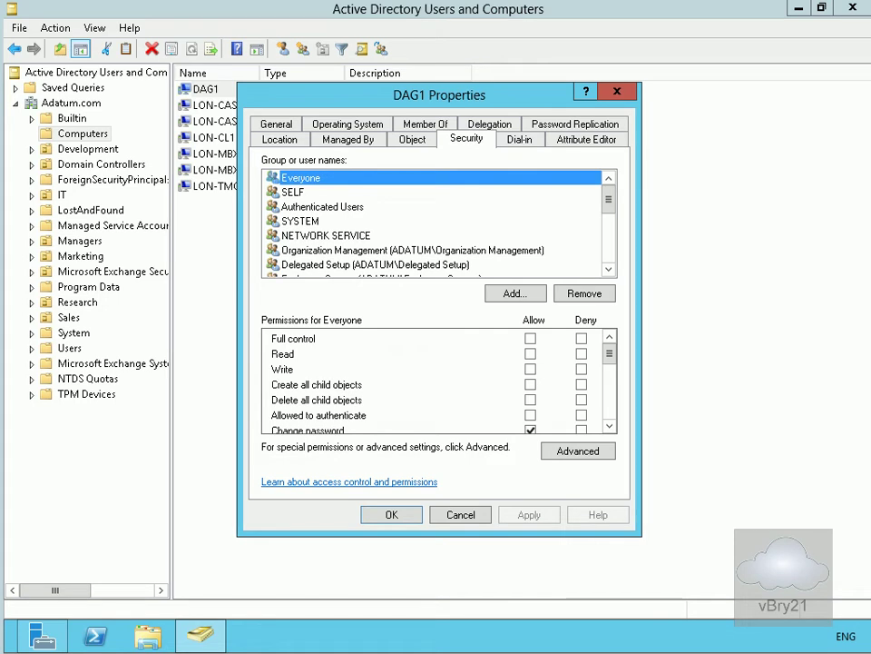
{"action": "left_click", "coordinate": [515, 294]}
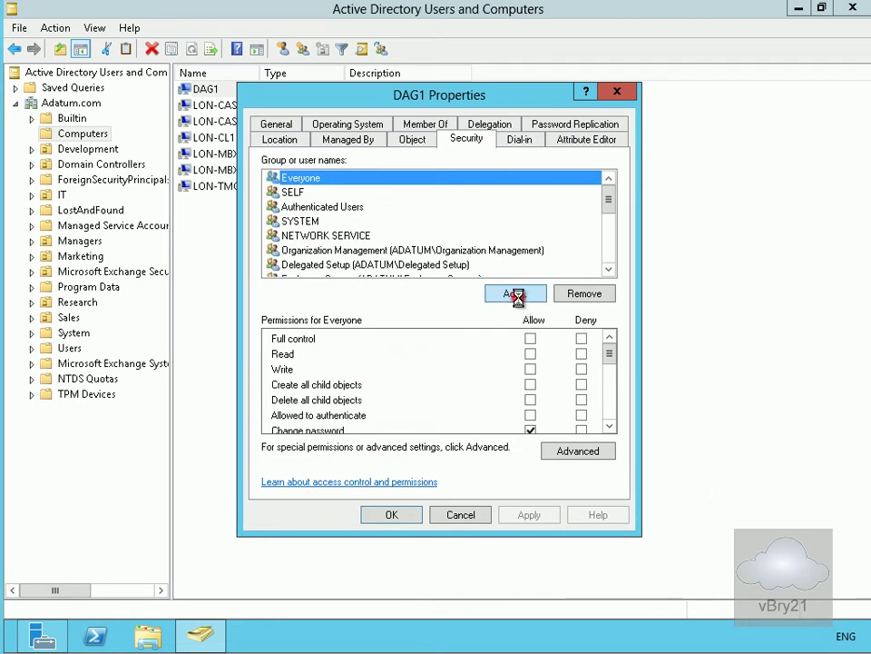
{"action": "left_click", "coordinate": [350, 272]}
{"action": "type", "text": "Exchange Trusted Subsystem"}
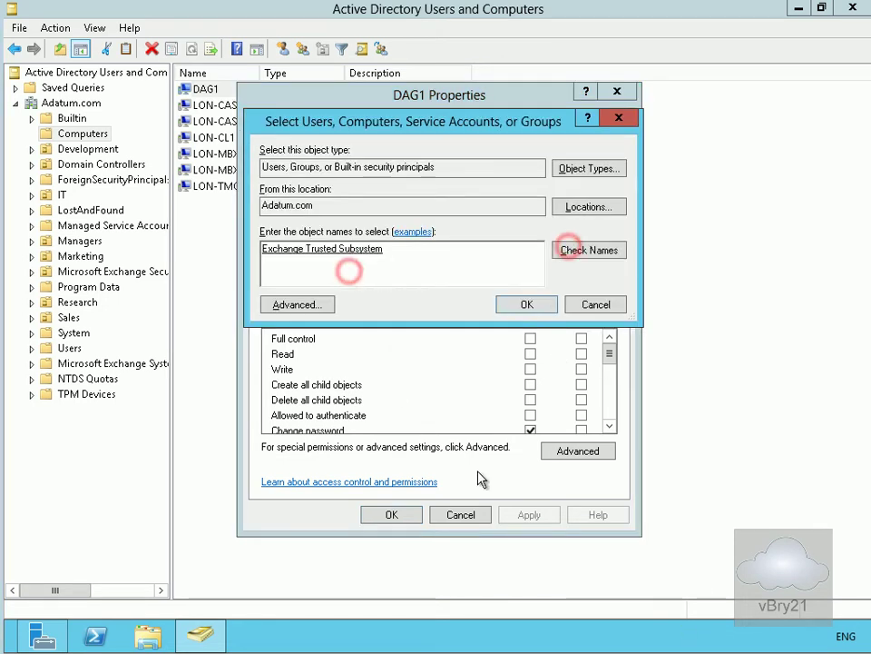
{"action": "left_click", "coordinate": [508, 304]}
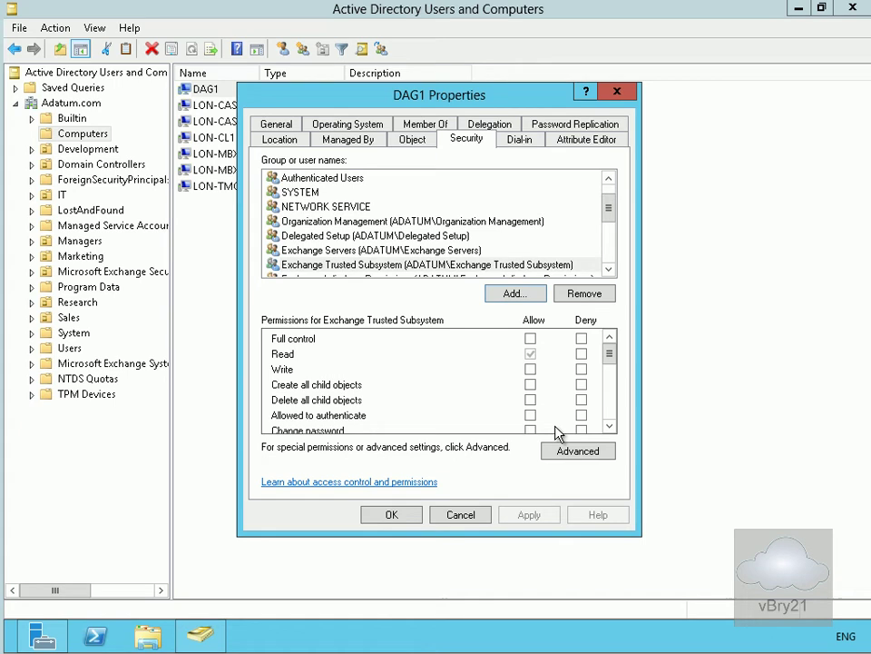
Add computer LON-MBX1 to DAG1's security with Full control allowed, and save
{"action": "left_click", "coordinate": [517, 296]}
{"action": "left_click", "coordinate": [579, 172]}
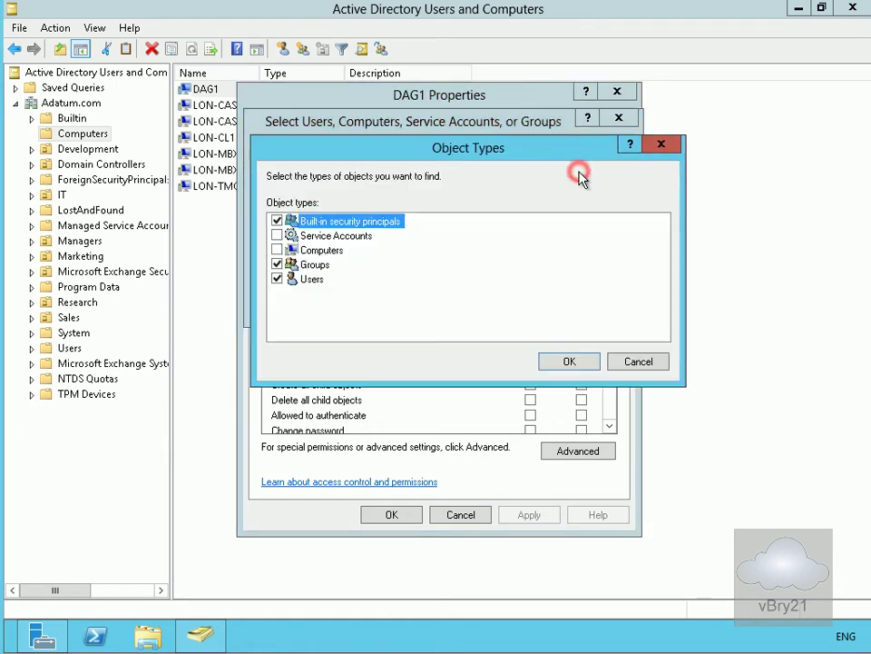
{"action": "left_click", "coordinate": [277, 250]}
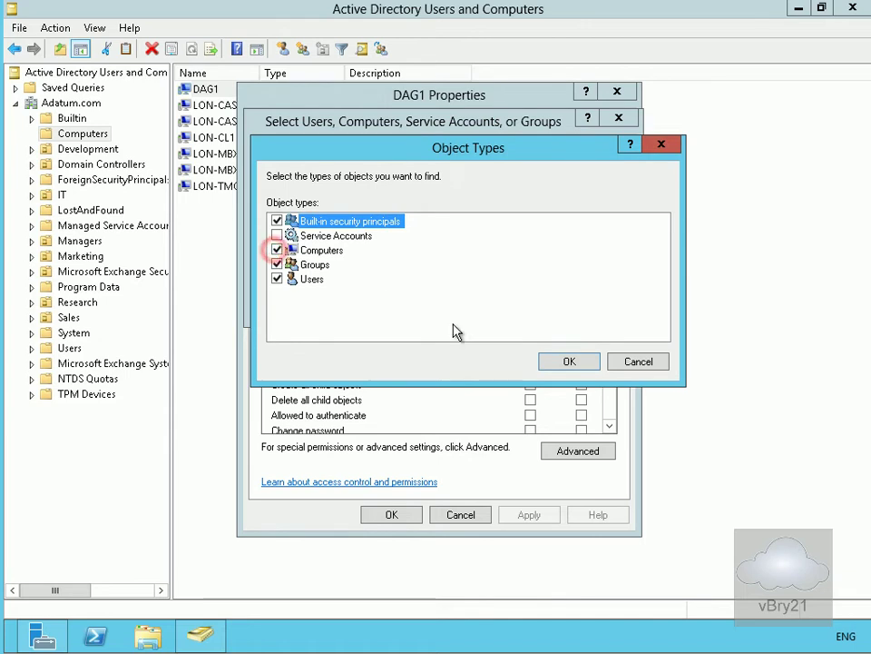
{"action": "left_click", "coordinate": [564, 362]}
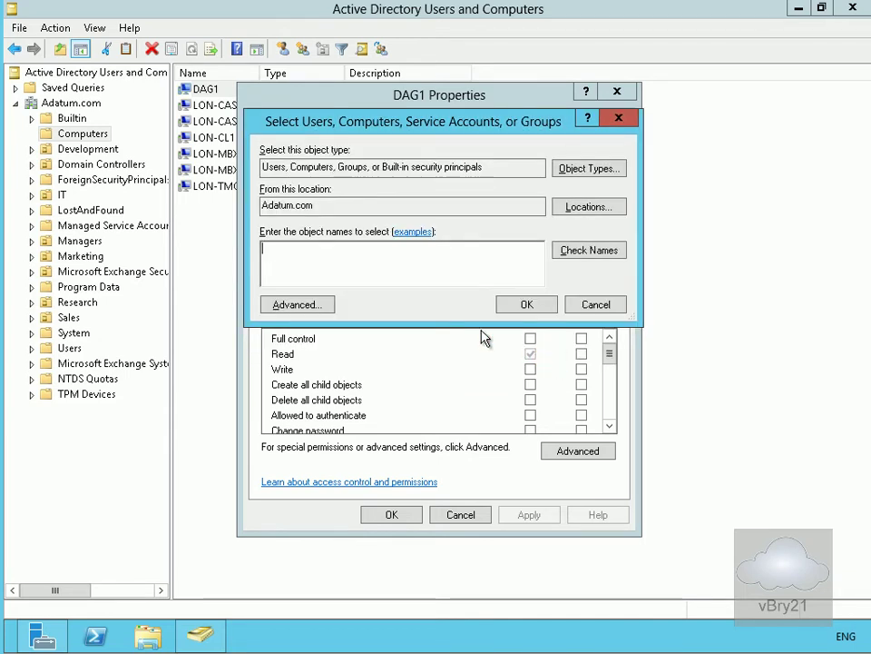
{"action": "type", "text": "LON-MBX1"}
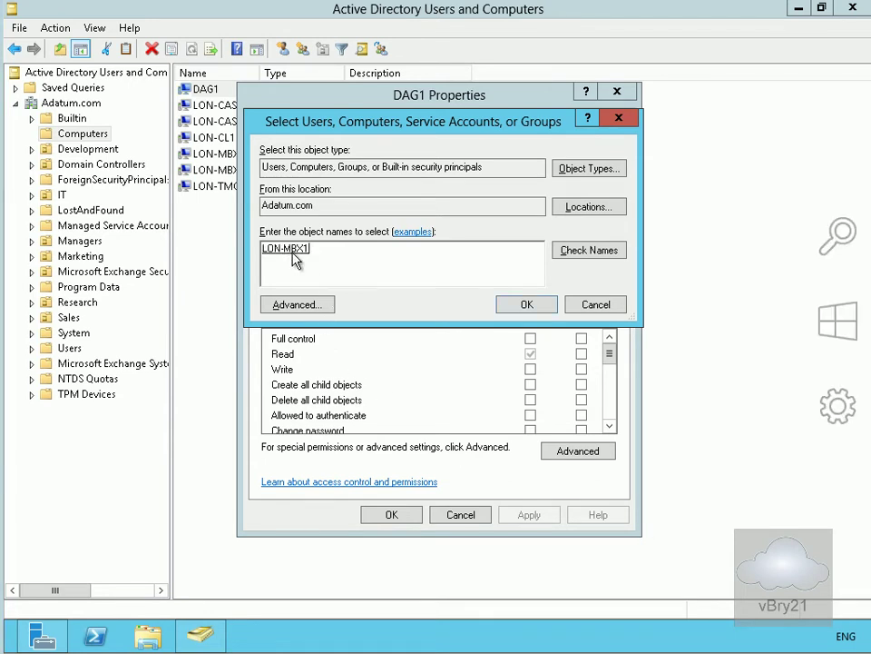
{"action": "left_click", "coordinate": [504, 303]}
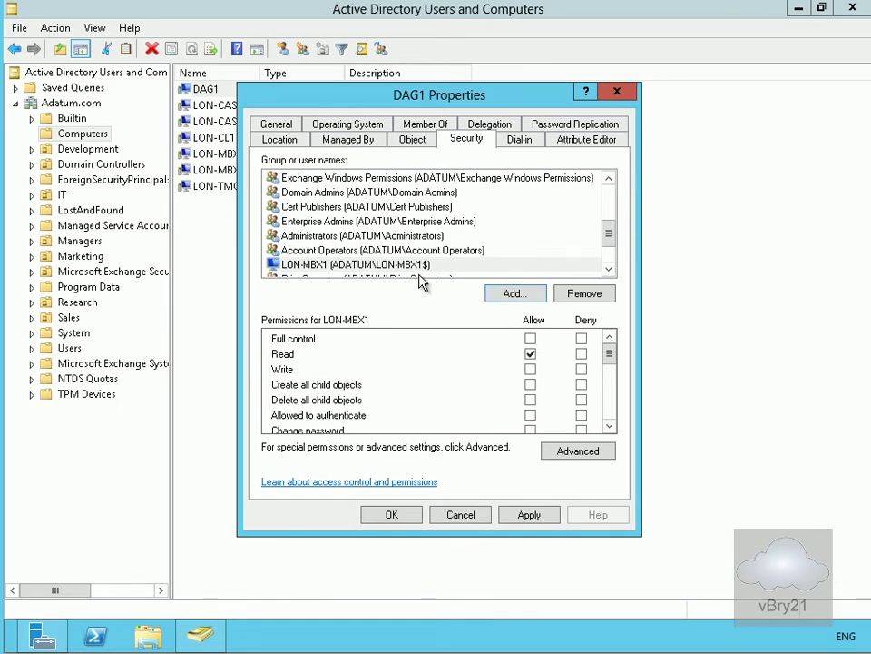
{"action": "left_click", "coordinate": [530, 338]}
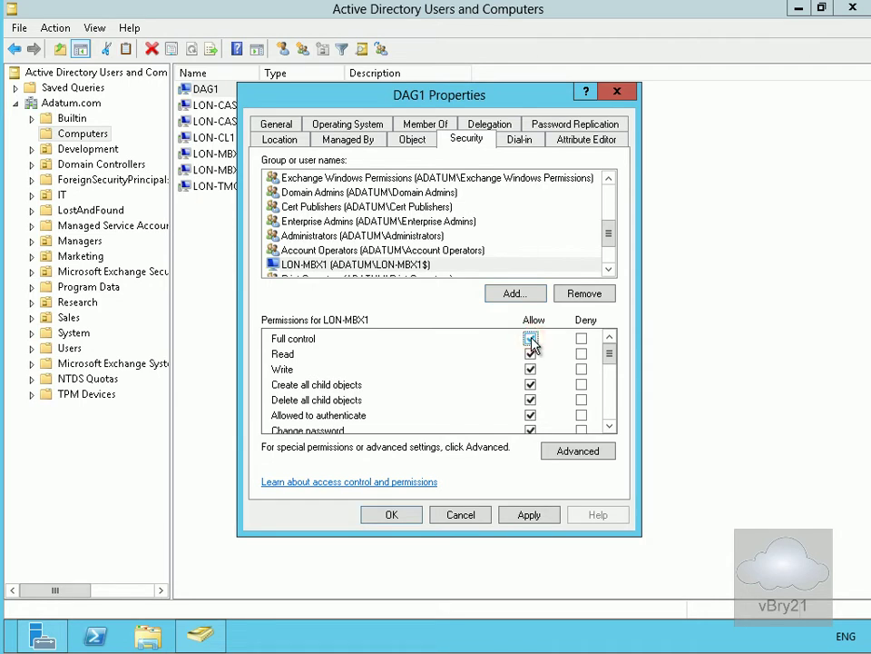
{"action": "left_click", "coordinate": [391, 514]}
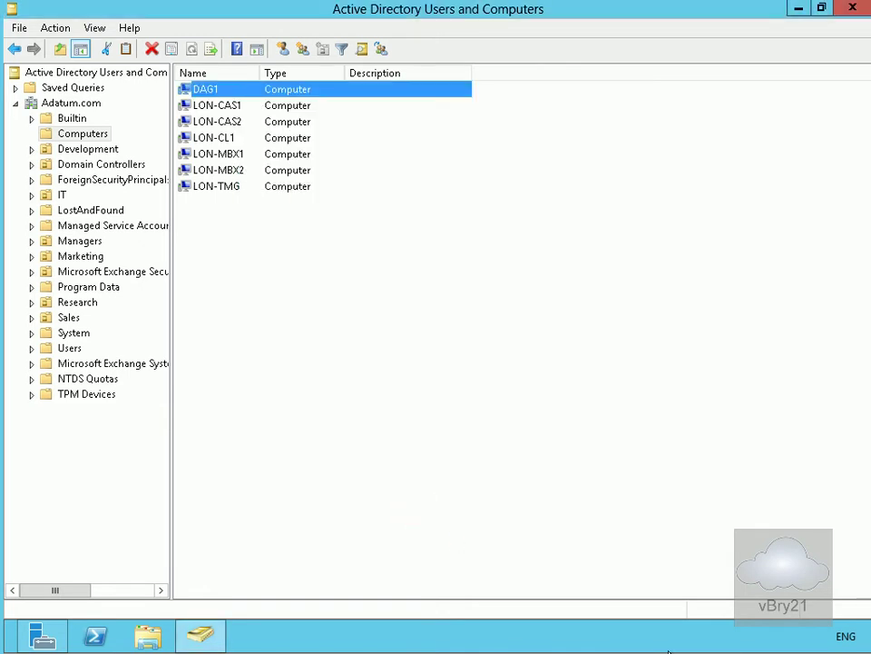
Reopen DAG1's Properties dialog
{"action": "right_click", "coordinate": [285, 89]}
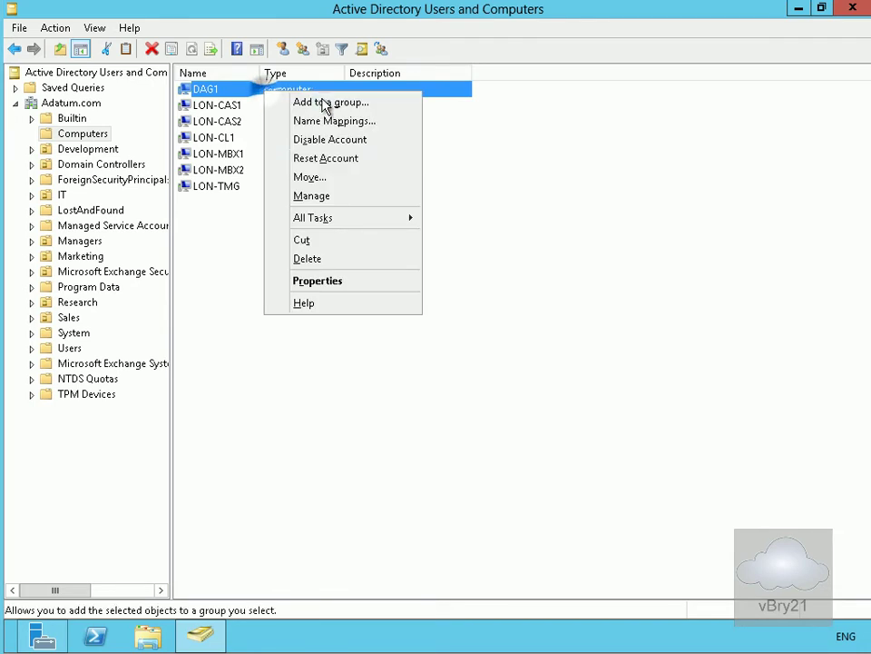
{"action": "left_click", "coordinate": [325, 281]}
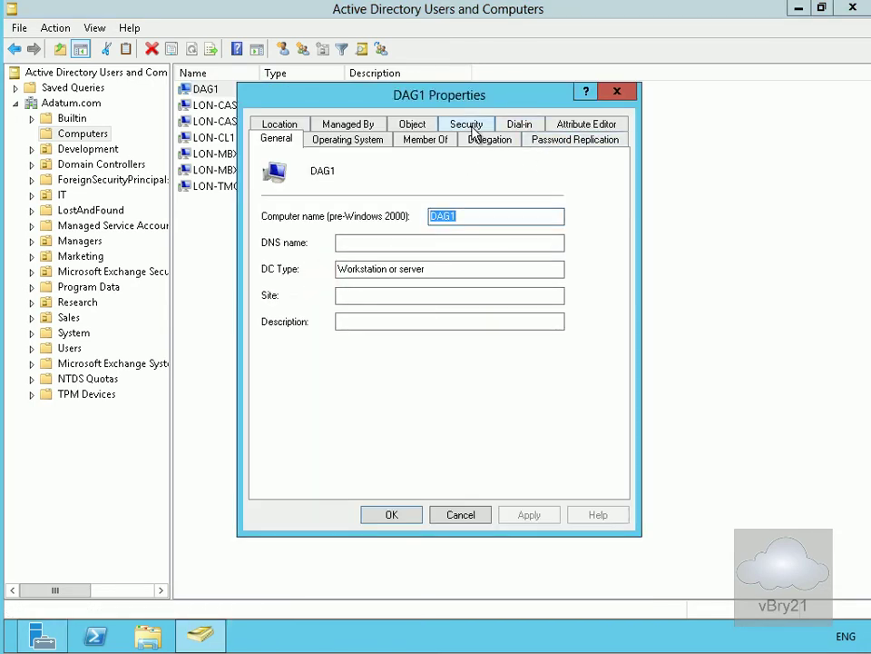
{"action": "left_click", "coordinate": [427, 127]}
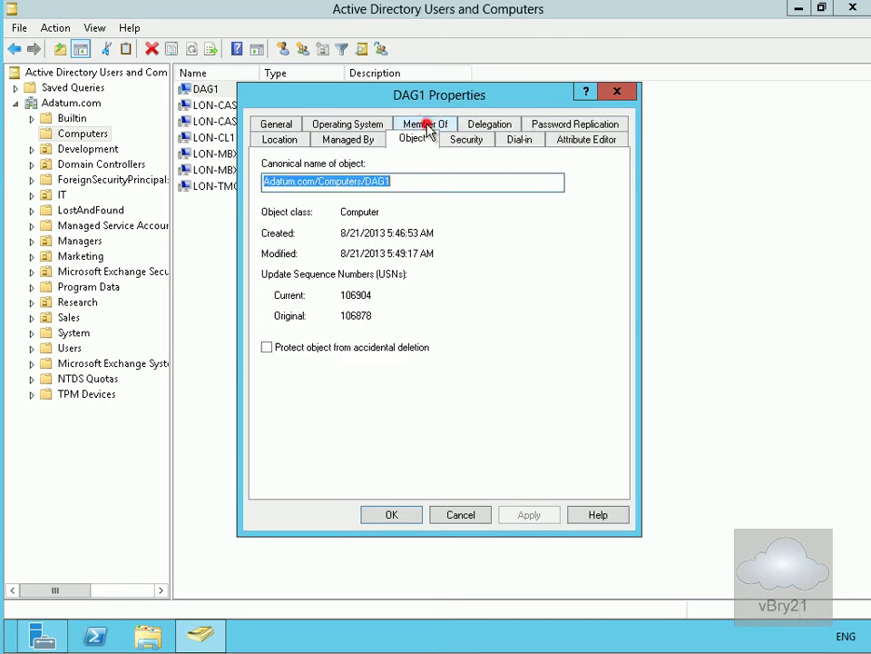
Allow Full control for Exchange Trusted Subsystem on DAG1's Security tab and save
{"action": "left_click", "coordinate": [454, 142]}
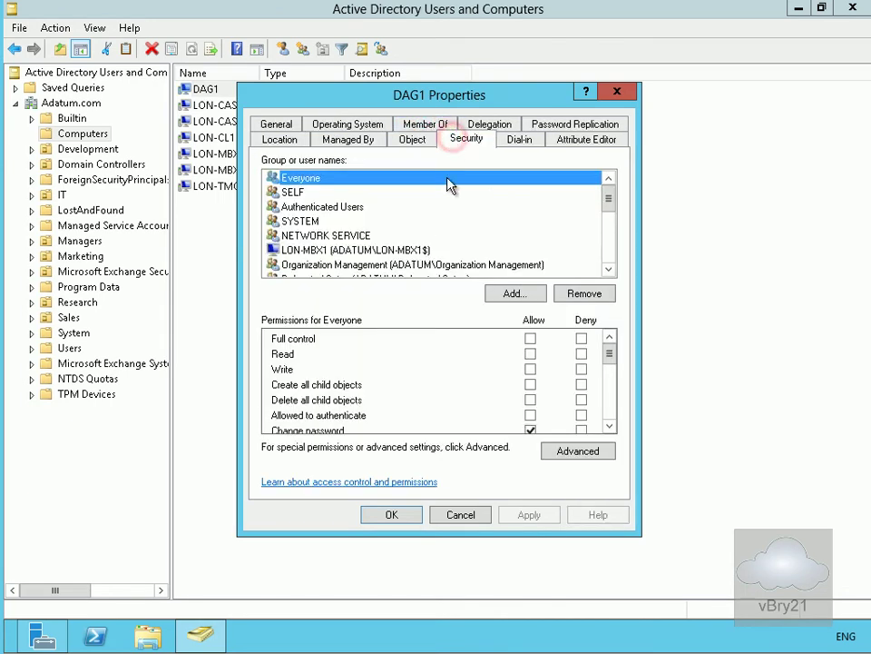
{"action": "left_click", "coordinate": [608, 271]}
{"action": "left_click", "coordinate": [608, 271]}
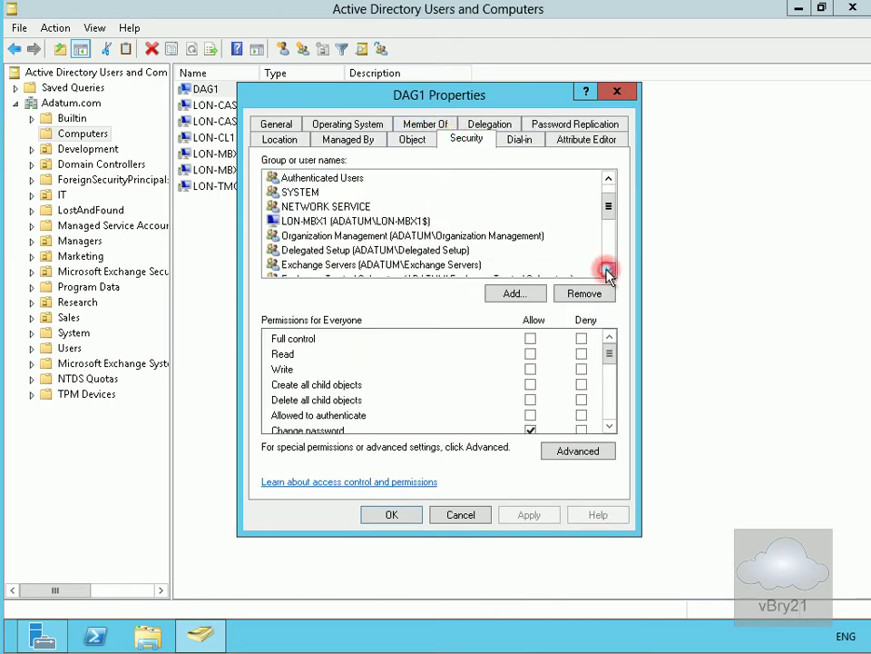
{"action": "left_click", "coordinate": [608, 270]}
{"action": "left_click", "coordinate": [608, 270]}
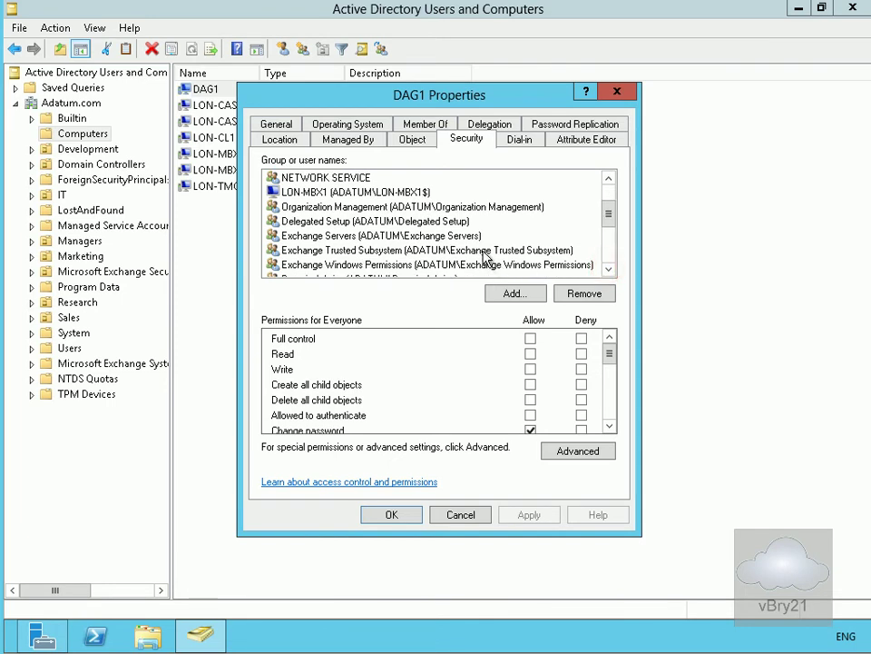
{"action": "left_click", "coordinate": [482, 250]}
{"action": "left_click", "coordinate": [531, 341]}
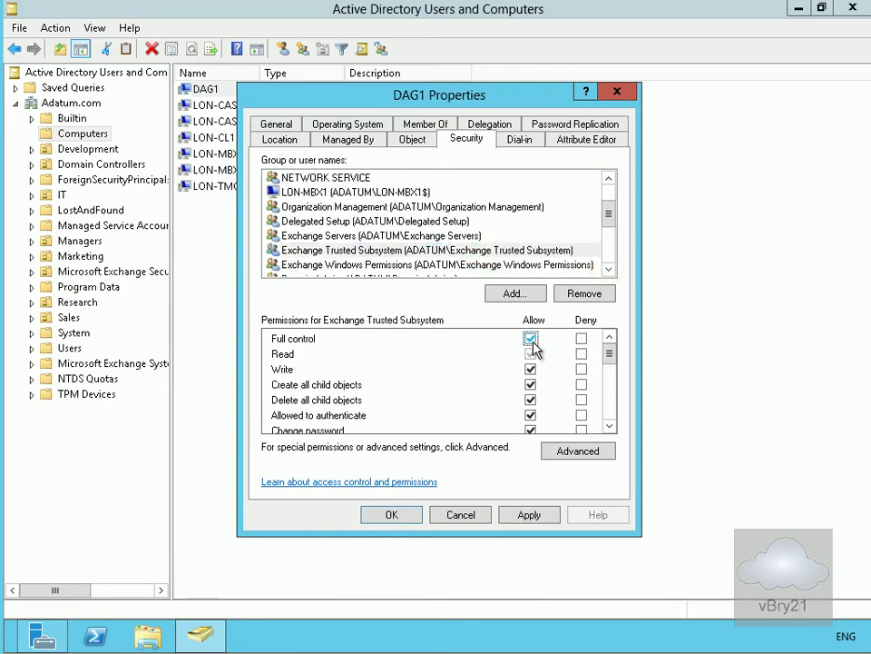
{"action": "left_click", "coordinate": [384, 519]}
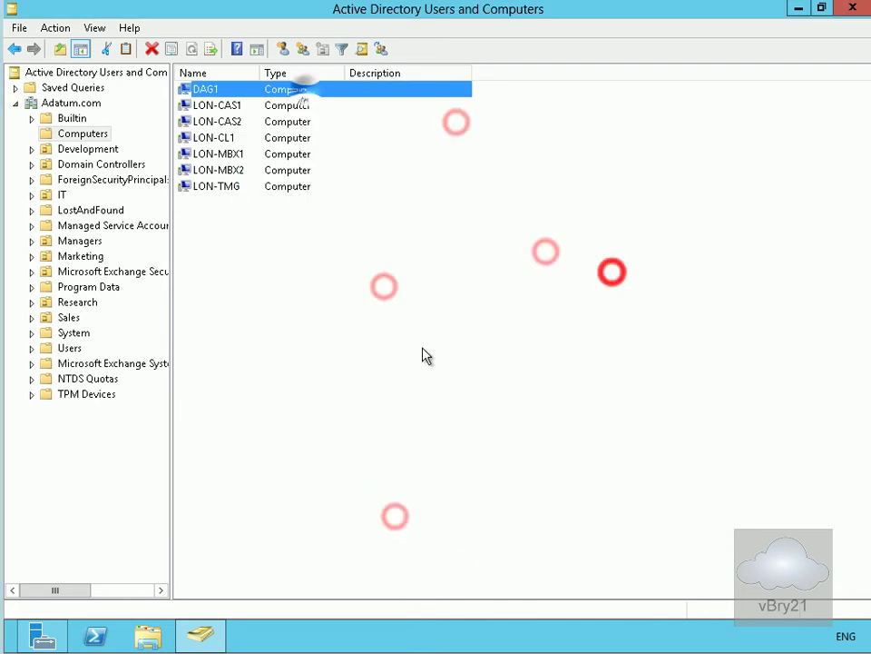
Disable the DAG1 computer account, confirming the prompt and the completion message
{"action": "right_click", "coordinate": [237, 90]}
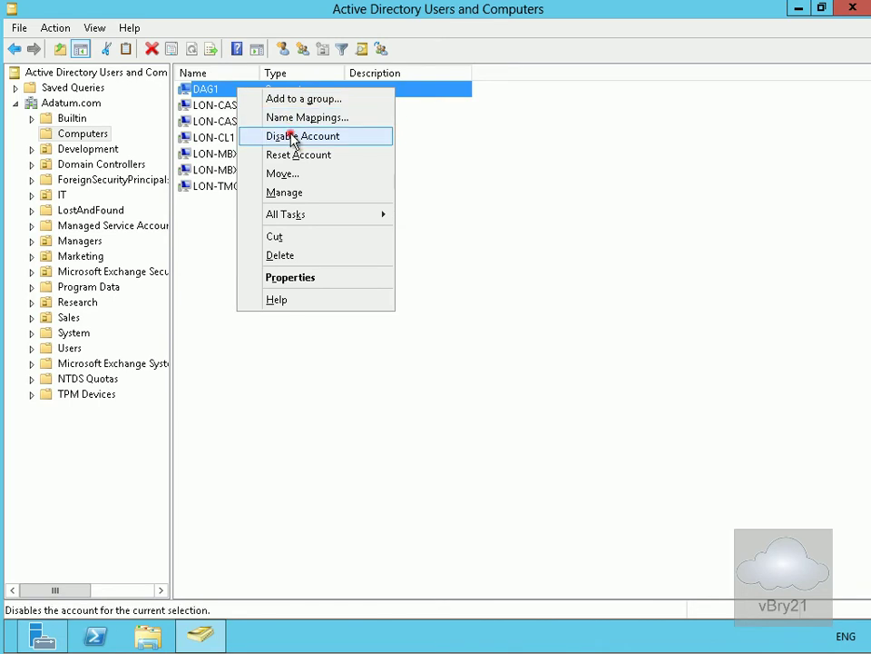
{"action": "left_click", "coordinate": [291, 137]}
{"action": "left_click", "coordinate": [541, 388]}
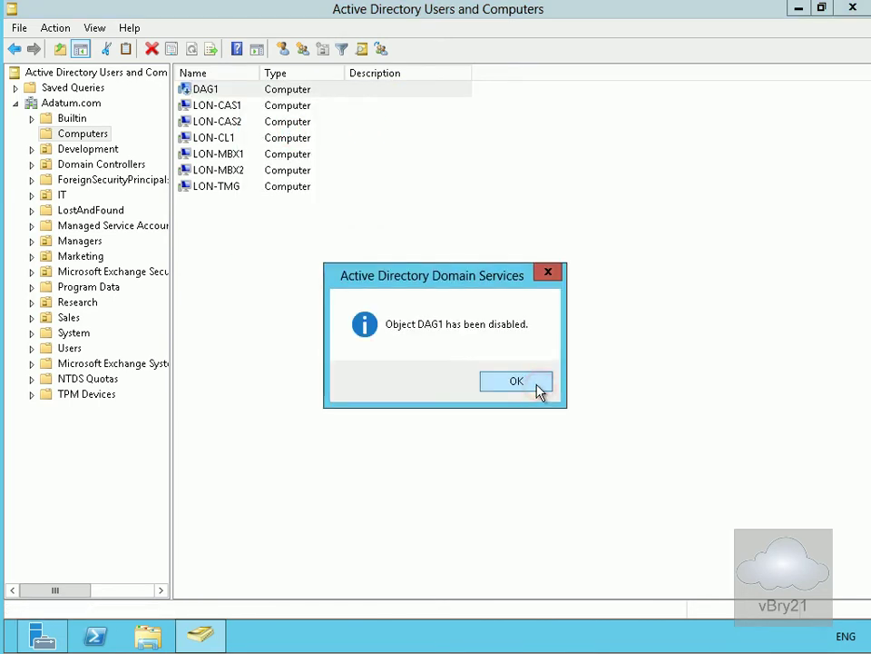
{"action": "left_click", "coordinate": [526, 383]}
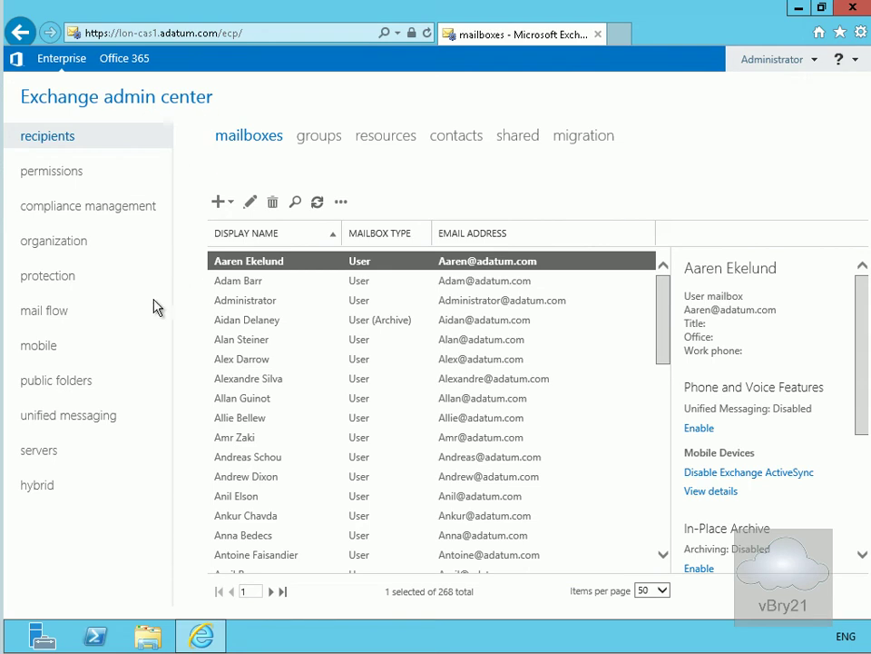
Go to servers > database availability groups, which lists no groups yet
{"action": "left_click", "coordinate": [51, 451]}
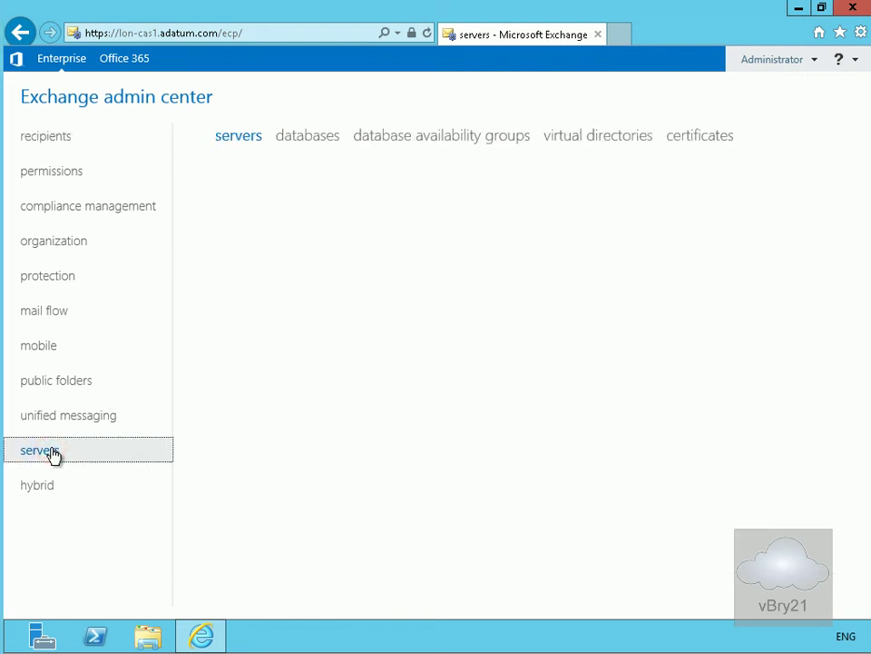
{"action": "left_click", "coordinate": [399, 145]}
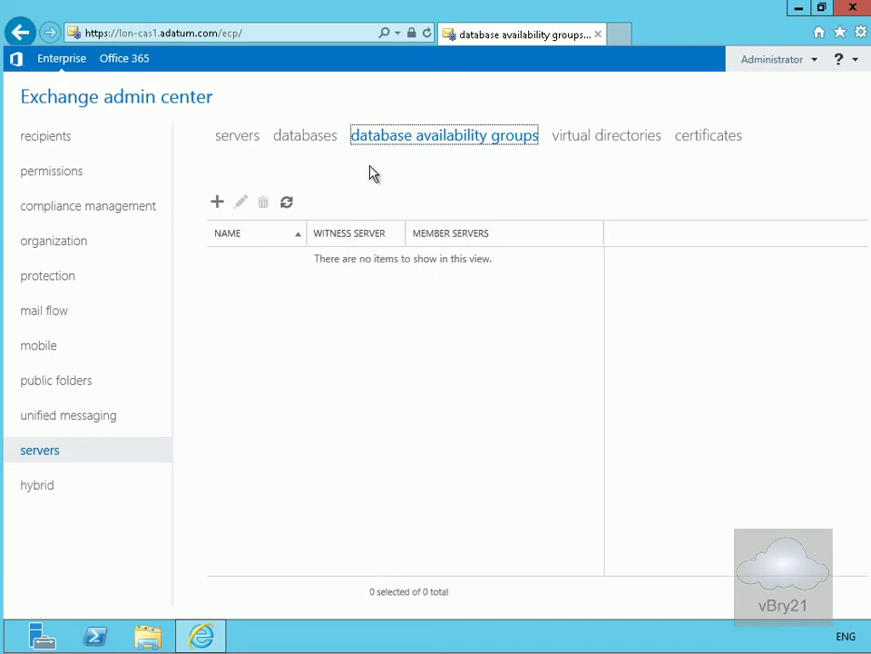
Create DAG1 with witness LON-CAS1, directory c:\FSWDAG1 and IP 172.16.0.33
{"action": "left_click", "coordinate": [216, 201]}
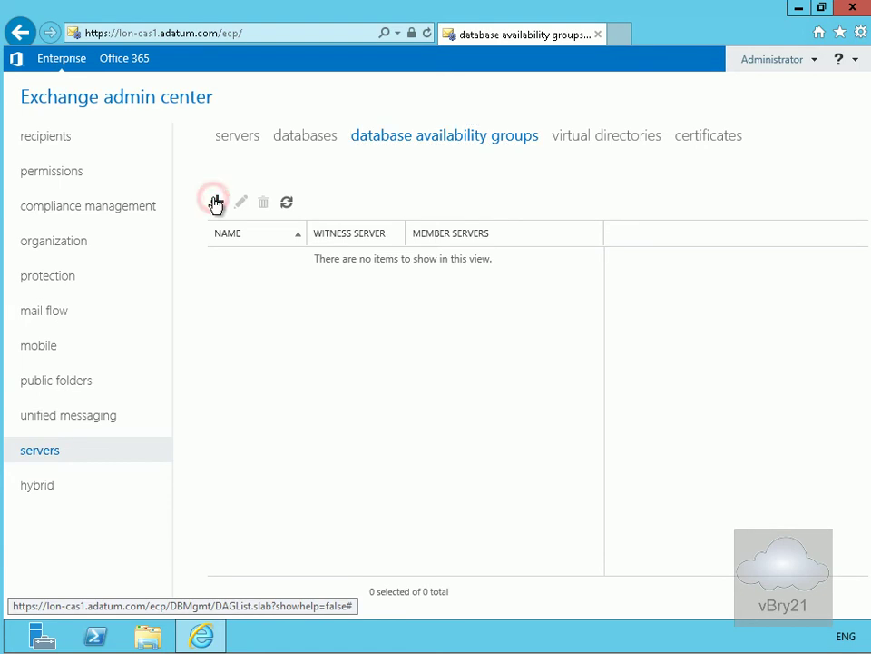
{"action": "left_click_drag", "start_coordinate": [381, 69], "coordinate": [375, 53]}
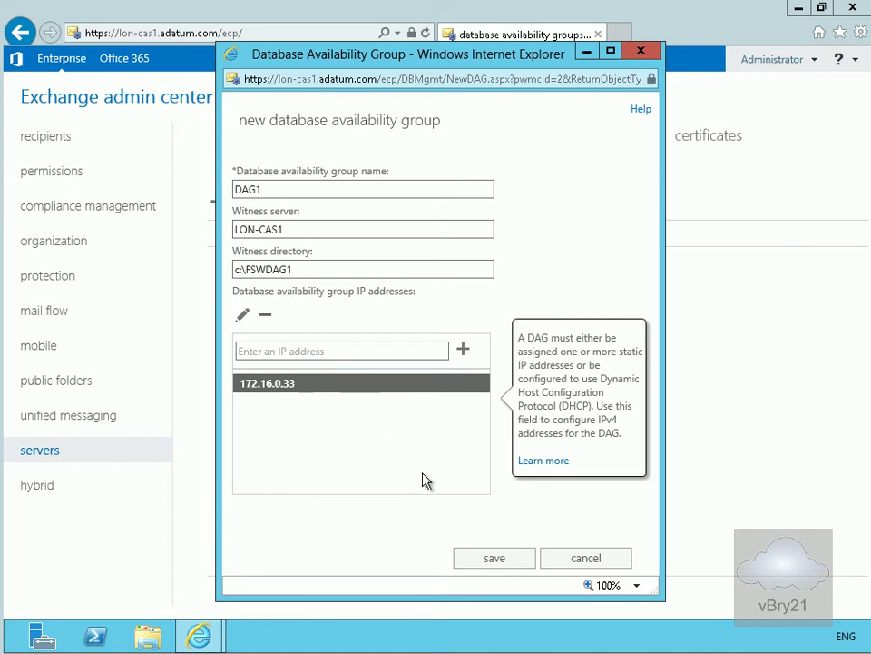
{"action": "left_click", "coordinate": [495, 558]}
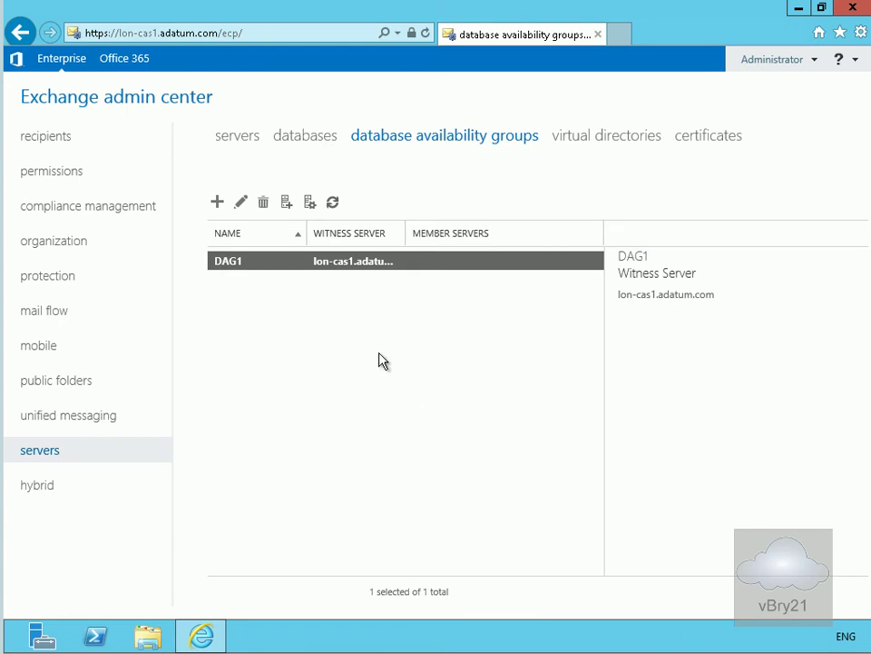
Add LON-MBX1 and LON-MBX2 to DAG1 via Manage DAG membership and save
{"action": "left_click", "coordinate": [310, 204]}
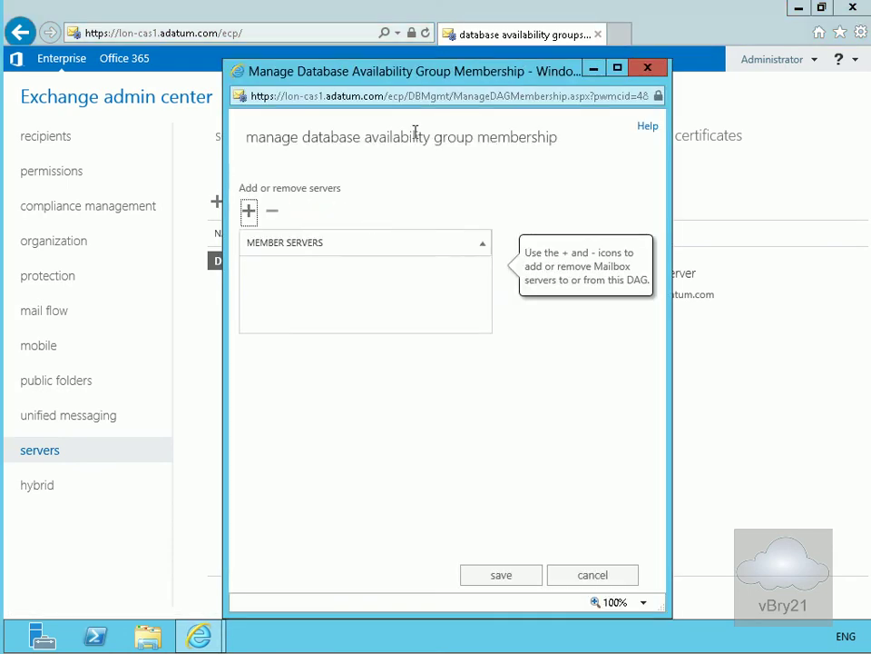
{"action": "left_click_drag", "start_coordinate": [414, 70], "coordinate": [409, 51]}
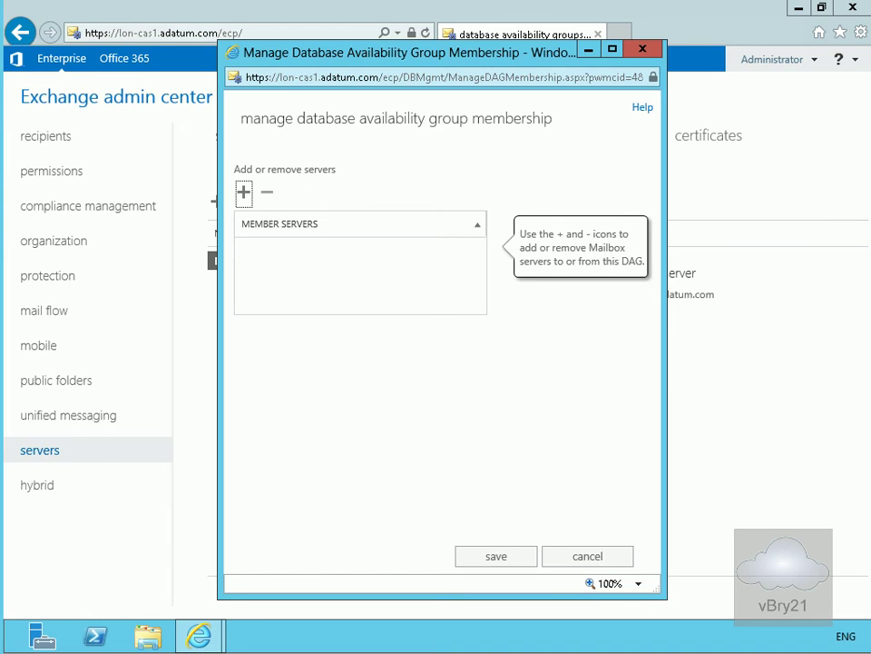
{"action": "left_click", "coordinate": [243, 196]}
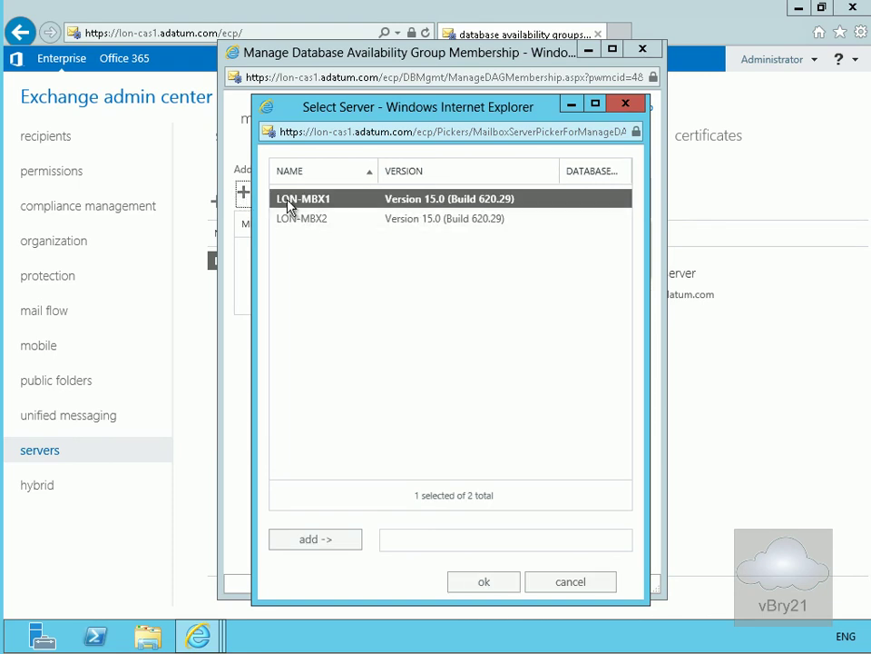
{"action": "left_click", "coordinate": [338, 540]}
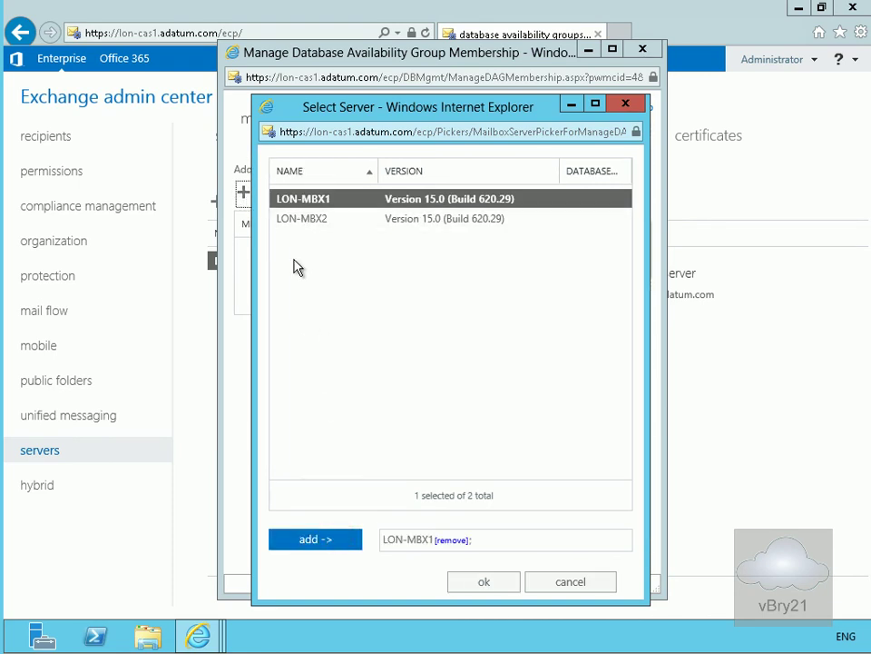
{"action": "left_click", "coordinate": [294, 220]}
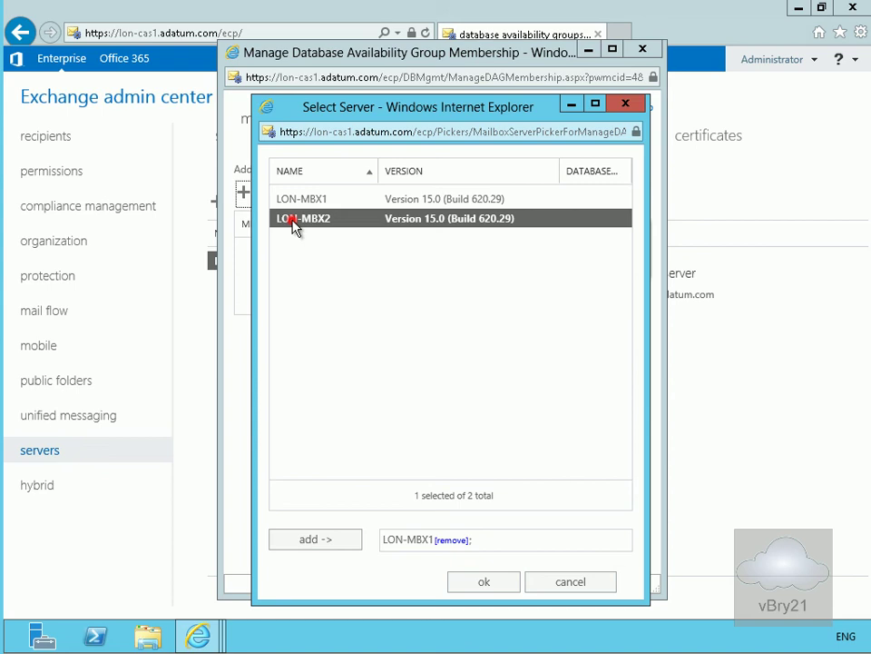
{"action": "left_click", "coordinate": [327, 539]}
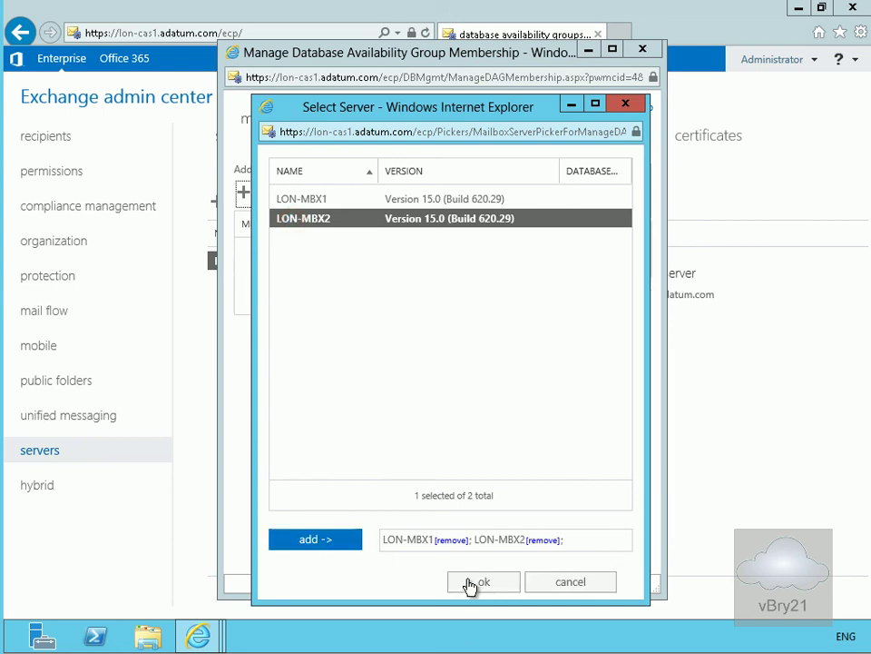
{"action": "left_click", "coordinate": [466, 581]}
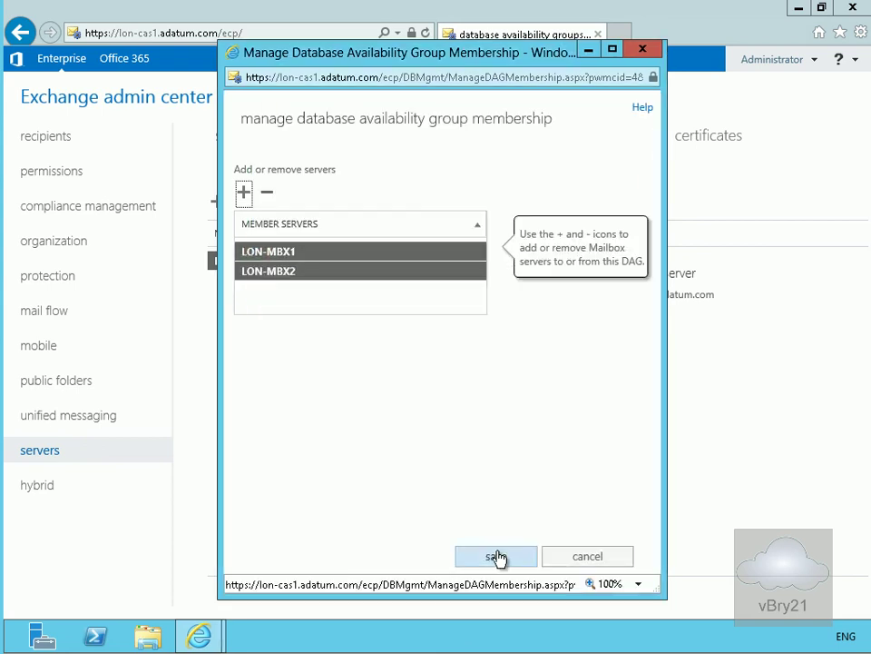
{"action": "left_click", "coordinate": [497, 556]}
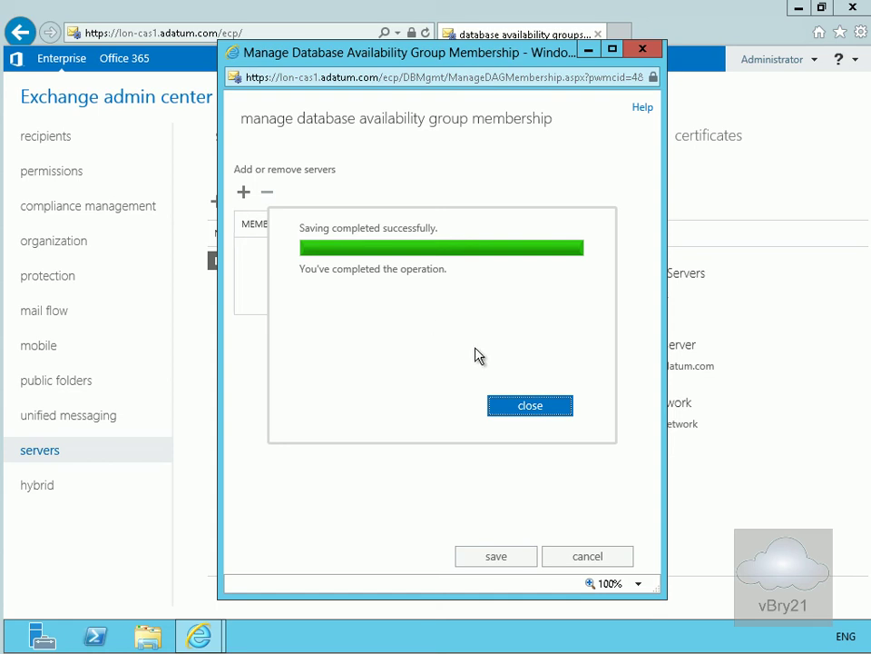
{"action": "left_click", "coordinate": [532, 408]}
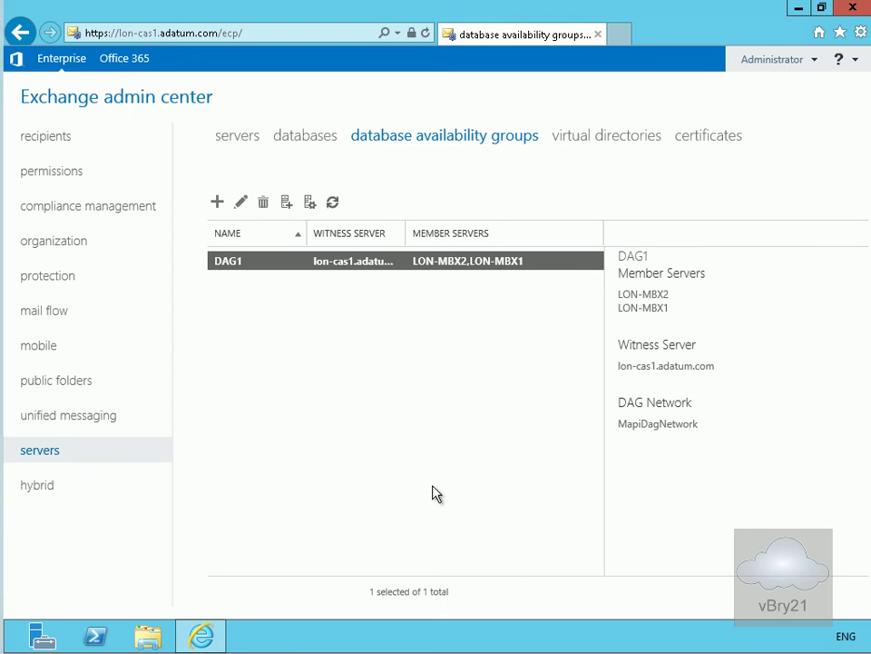
{"action": "left_click", "coordinate": [309, 138]}
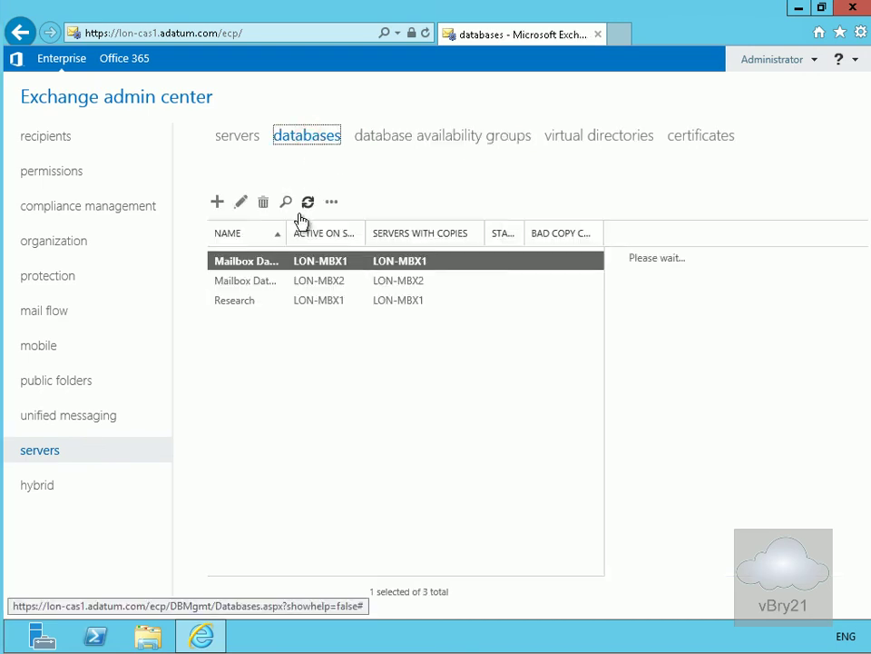
Start adding a database copy of Mailbox Database 1 and browse for a hosting mailbox server
{"action": "left_click", "coordinate": [294, 260]}
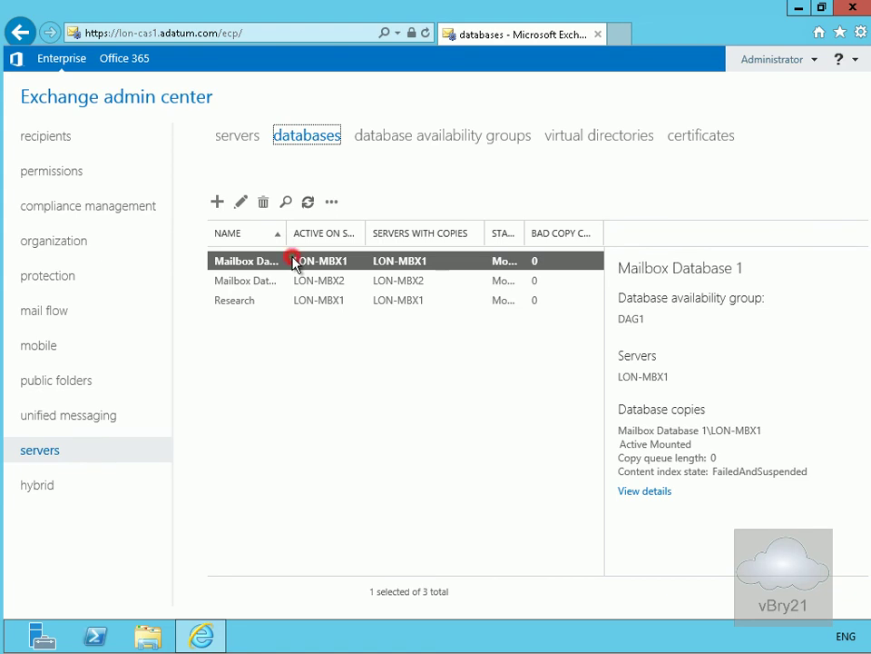
{"action": "left_click", "coordinate": [333, 204]}
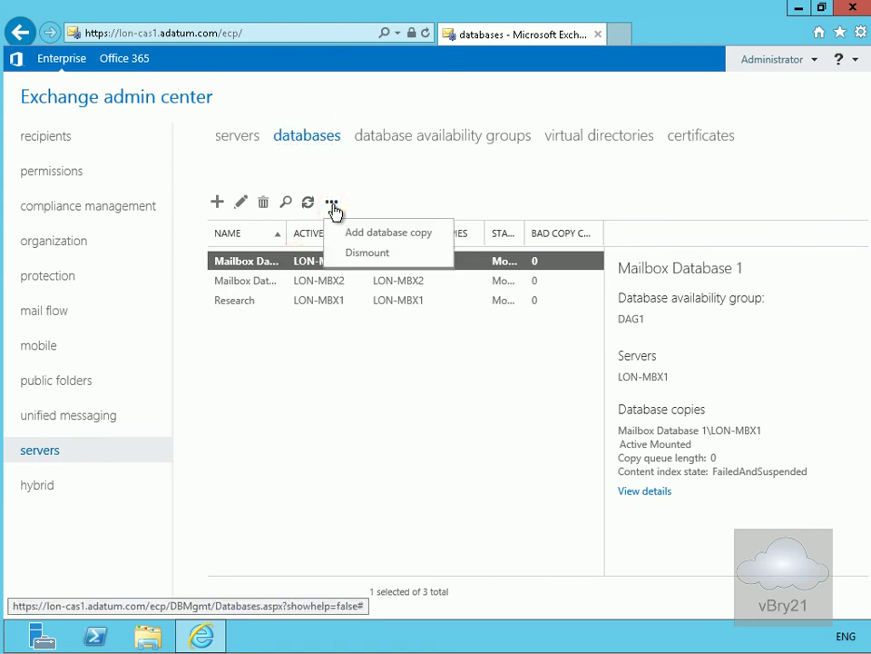
{"action": "left_click", "coordinate": [357, 233]}
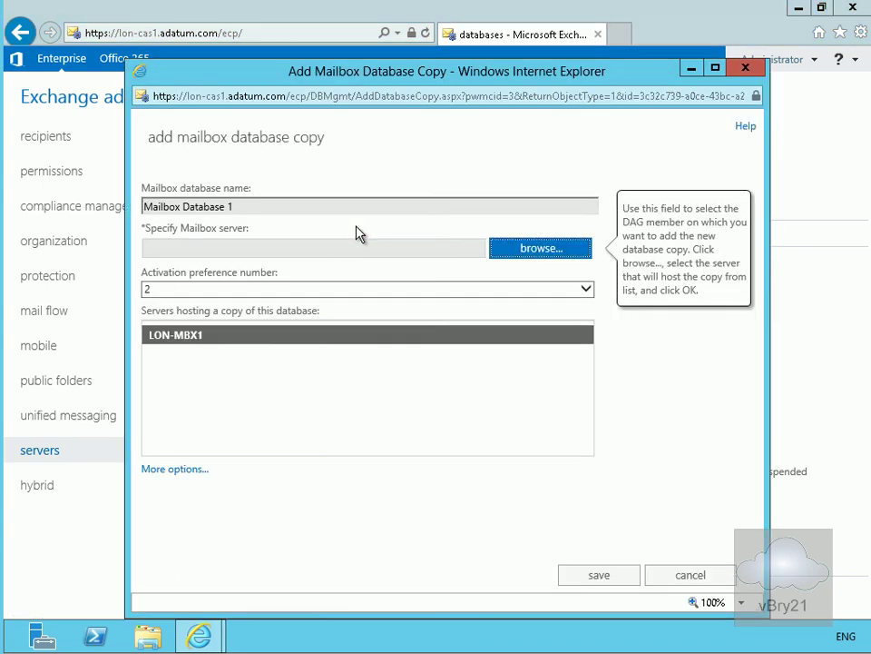
{"action": "left_click", "coordinate": [501, 254]}
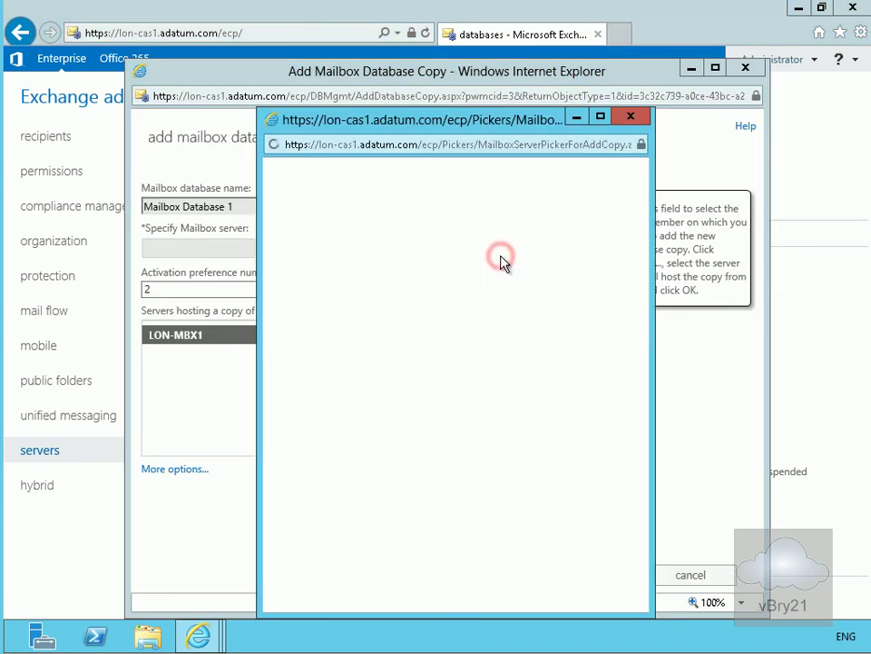